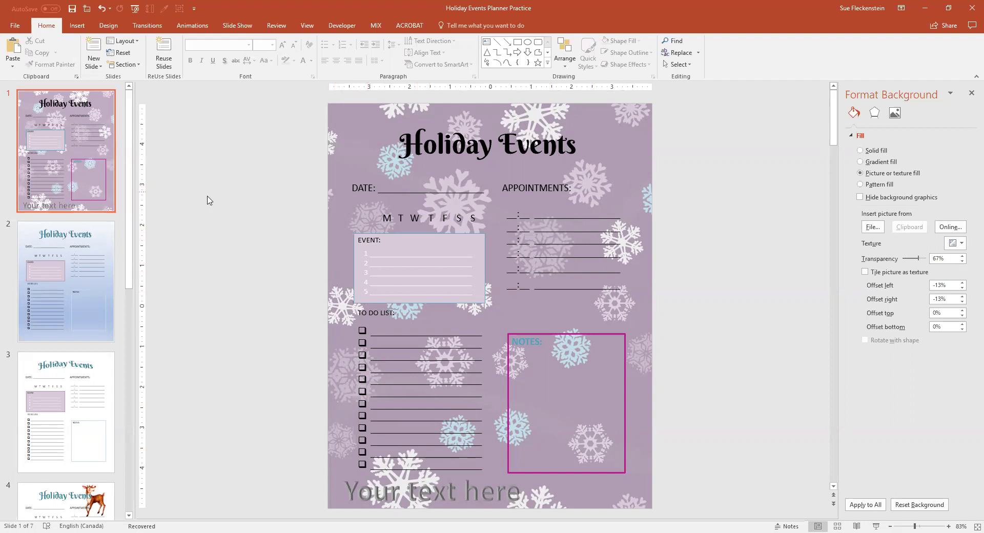
Step: Switch to the Design tab to work on the slide's snowflake picture background
left_click(107, 27)
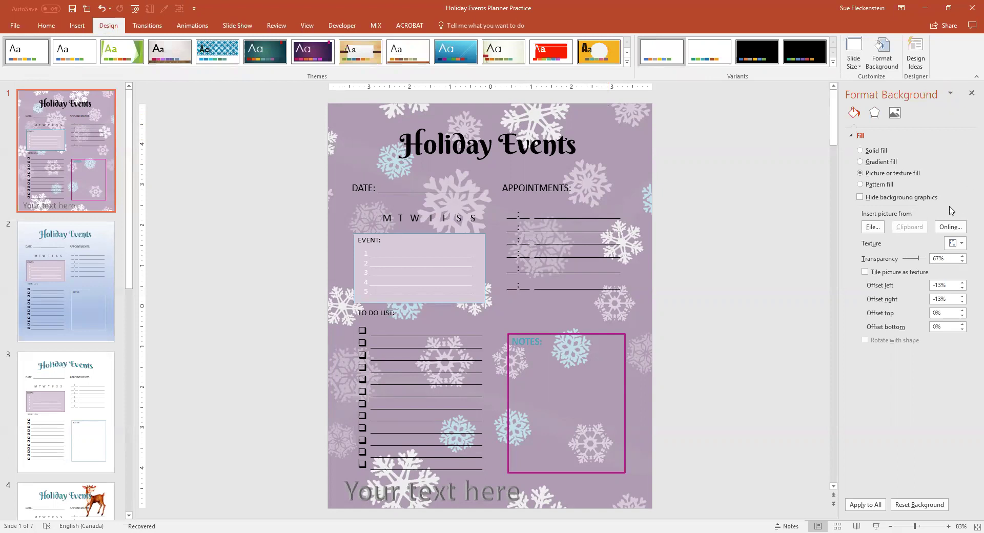
Step: Replace the background picture with the Snowflake Seamless Pattern 009 image file
left_click(871, 227)
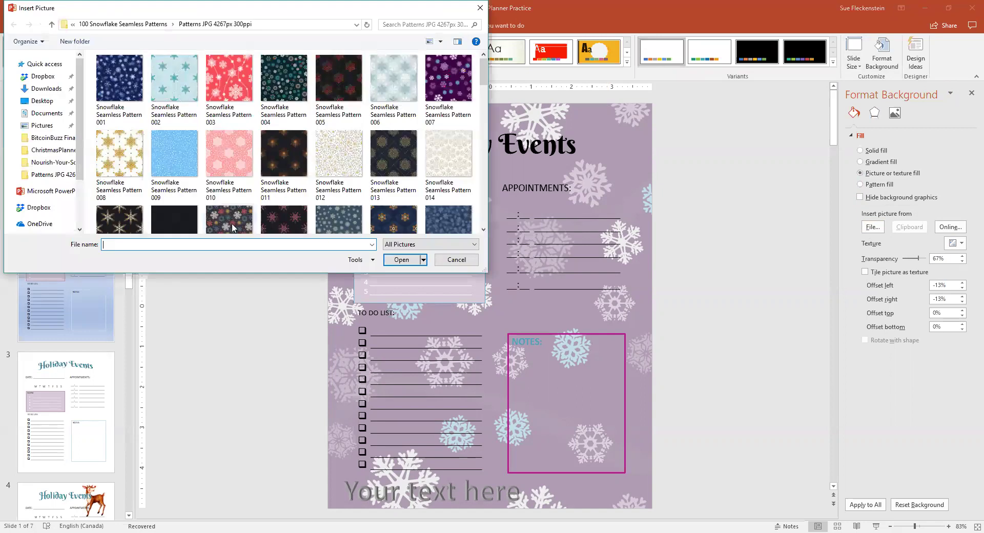
scroll(202, 148, "down", 2)
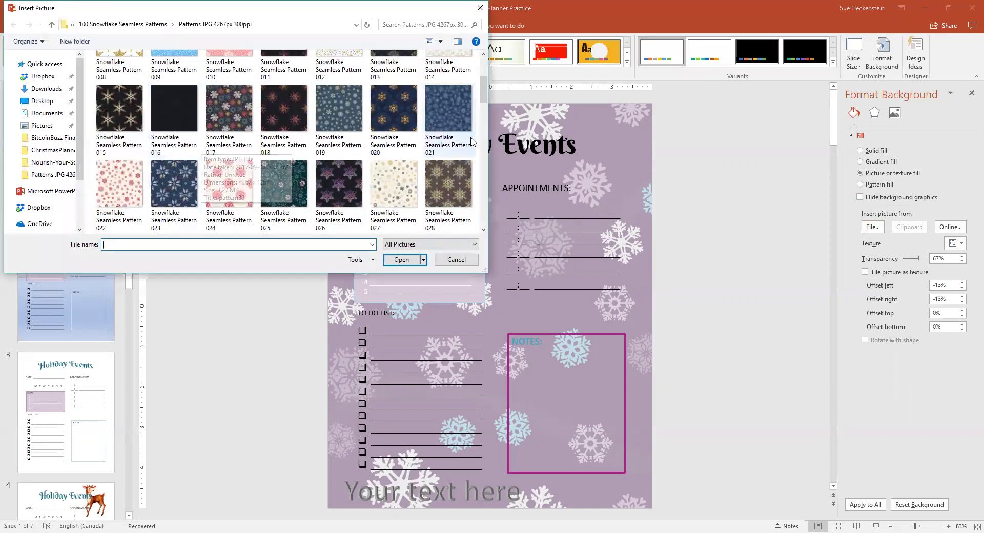
scroll(229, 189, "up", 2)
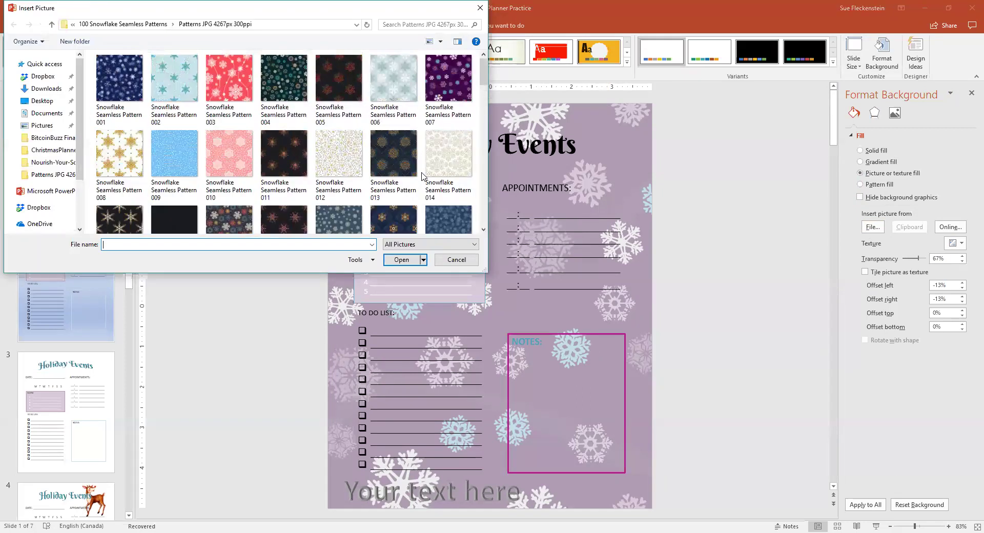
left_click(175, 156)
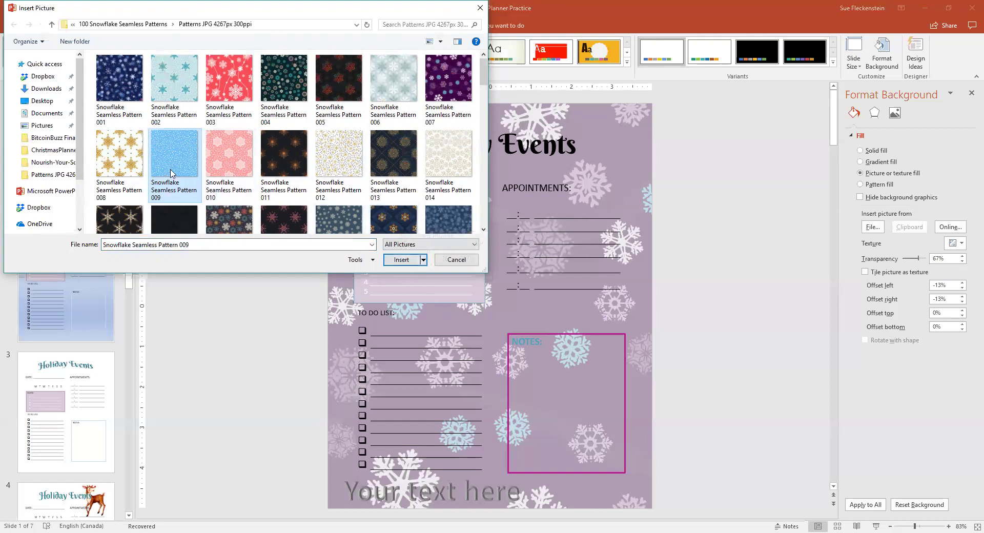
left_click(401, 260)
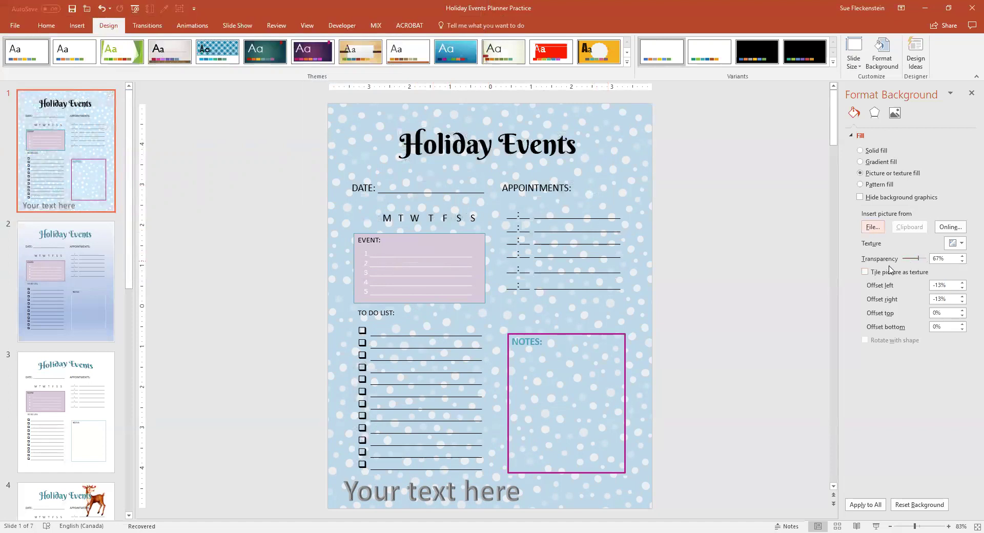
Step: Set the background picture transparency to 71%, then go back to slide 1
left_click_drag(918, 259, 907, 260)
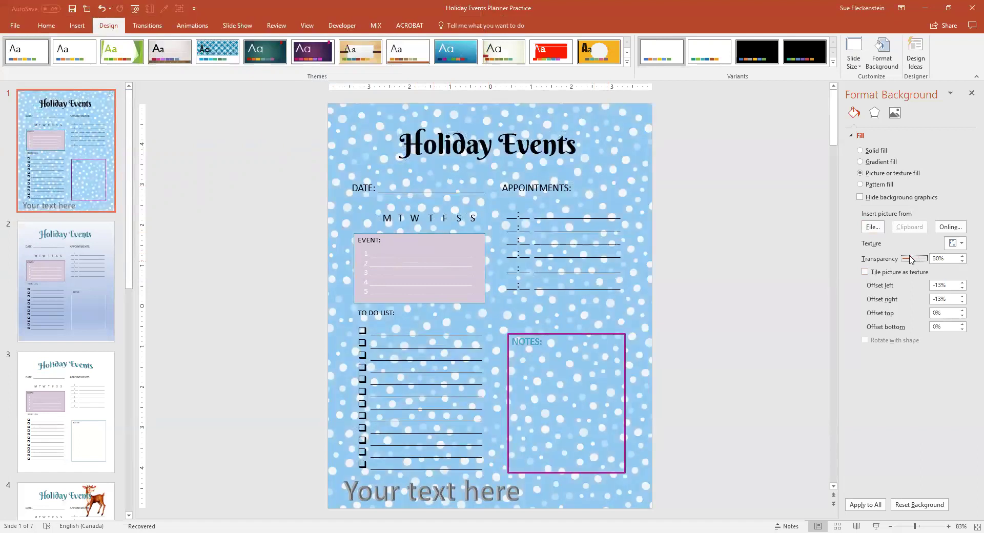
left_click_drag(910, 258, 914, 261)
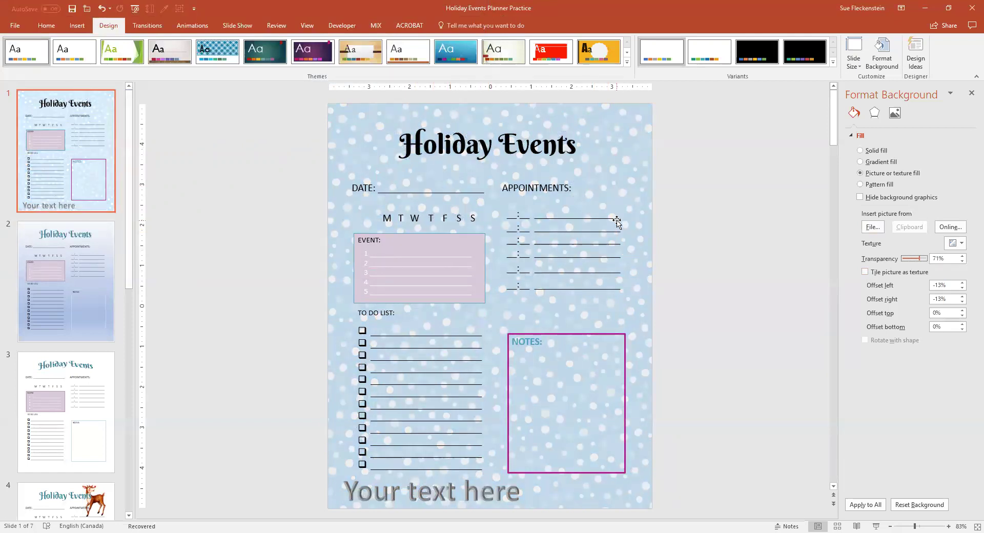
scroll(622, 199, "down", 1)
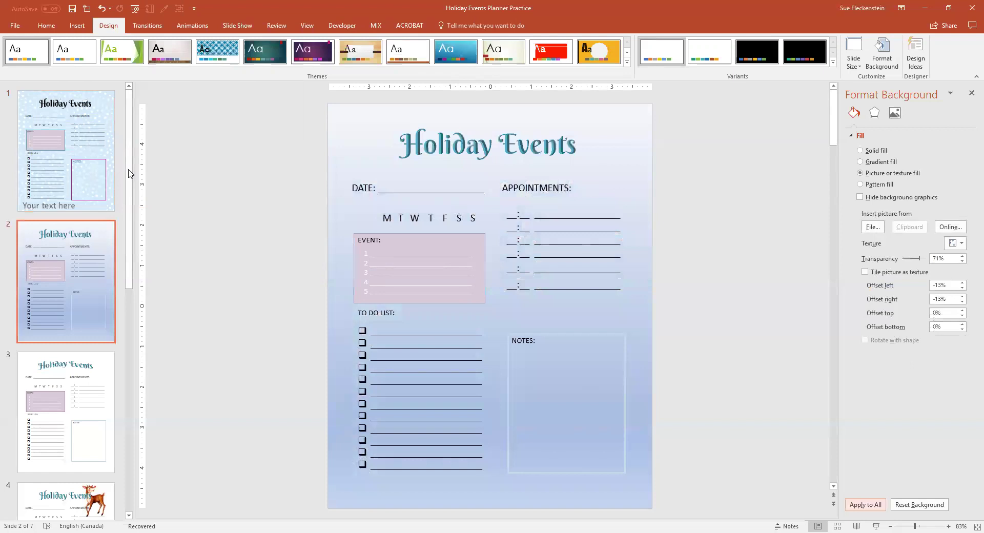
left_click(75, 150)
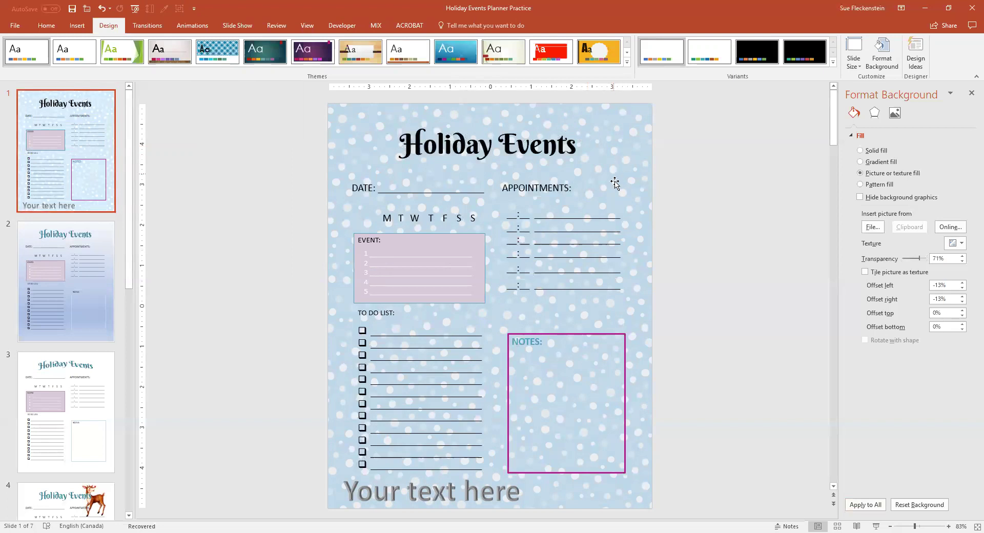
left_click(426, 245)
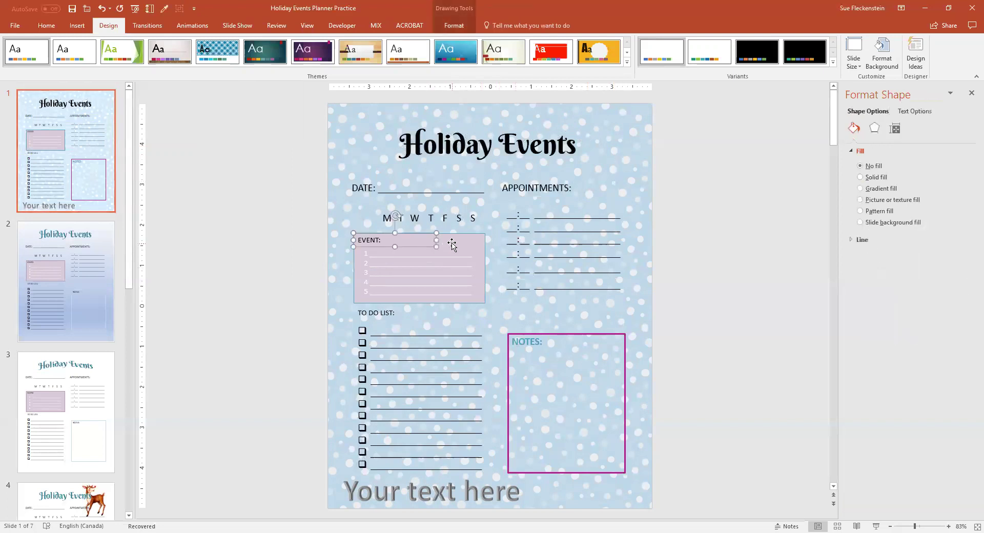
Step: Fill the EVENT box with light blue sampled from the background using the Eyedropper
left_click(452, 245)
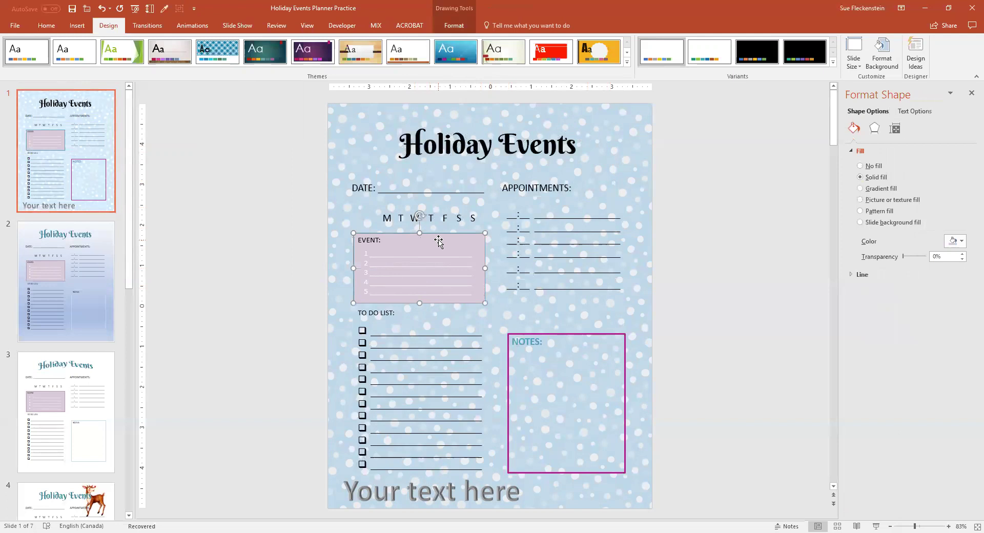
left_click(451, 29)
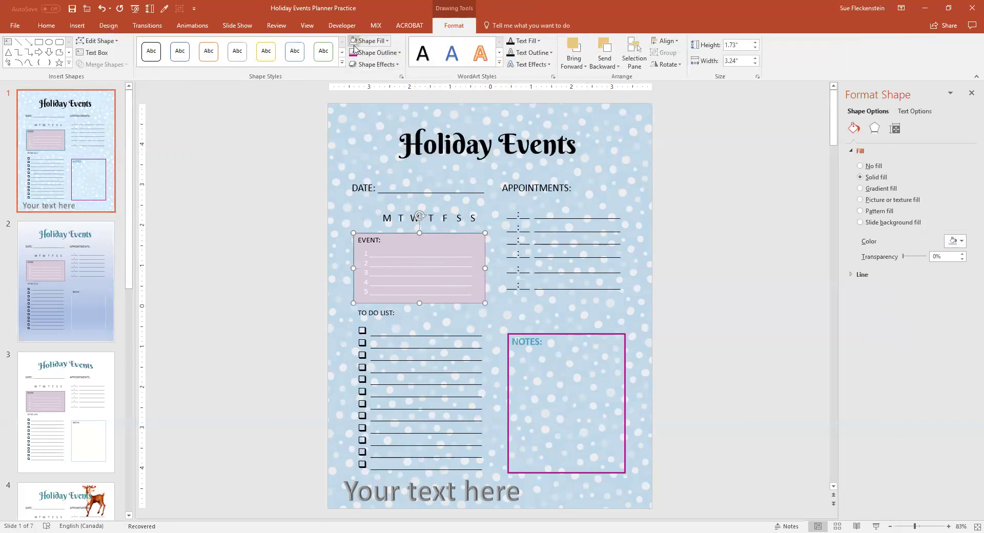
left_click(385, 41)
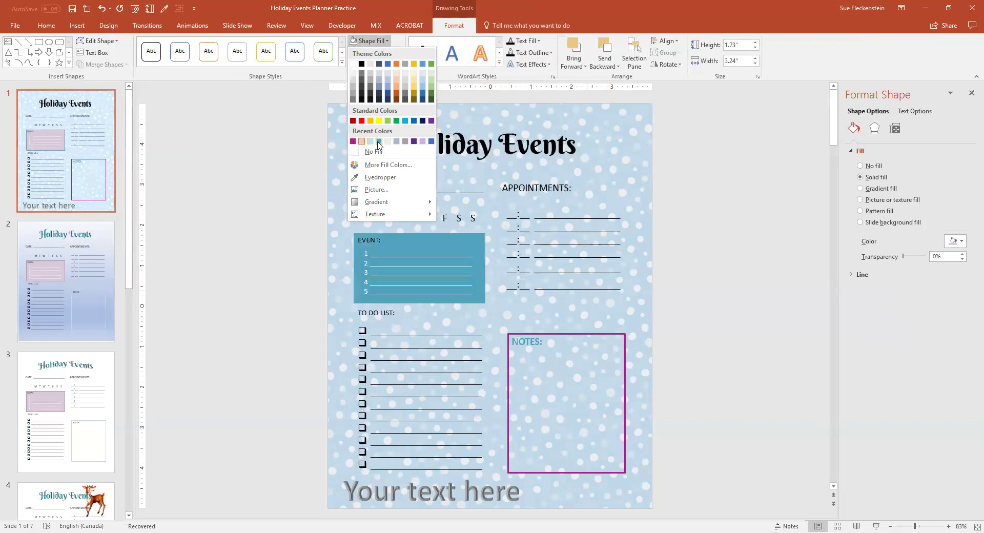
left_click(377, 178)
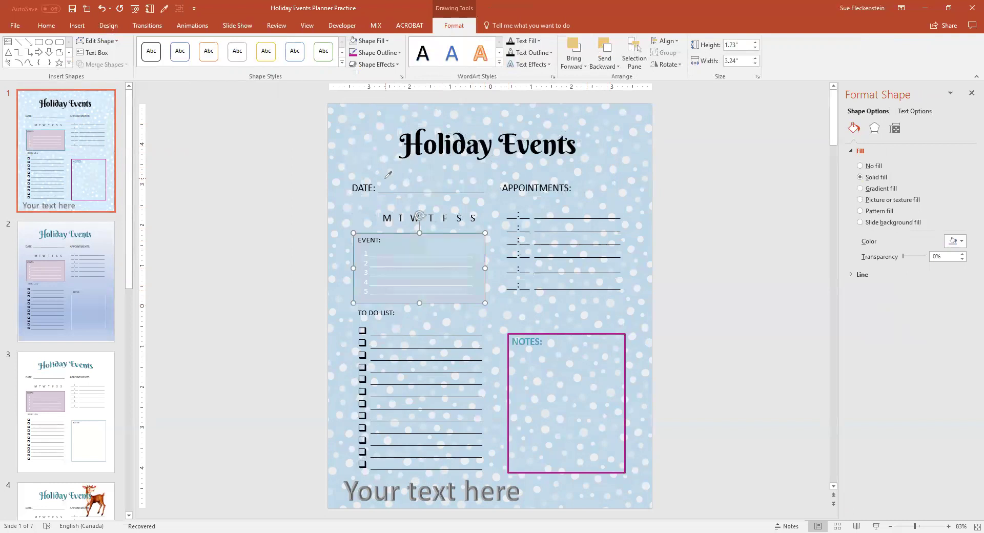
left_click(500, 211)
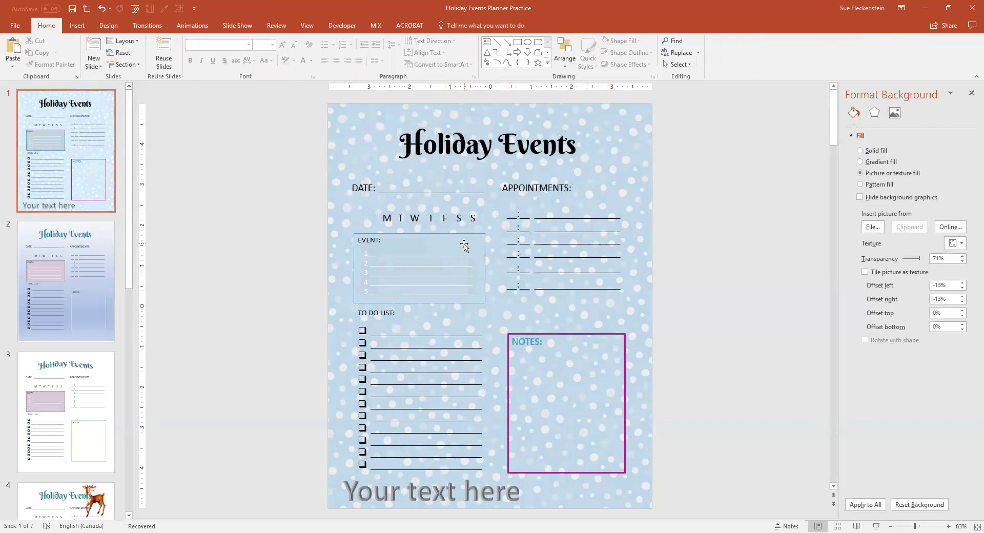
Step: Give the EVENT: label text a recently used outline colour
left_click(434, 243)
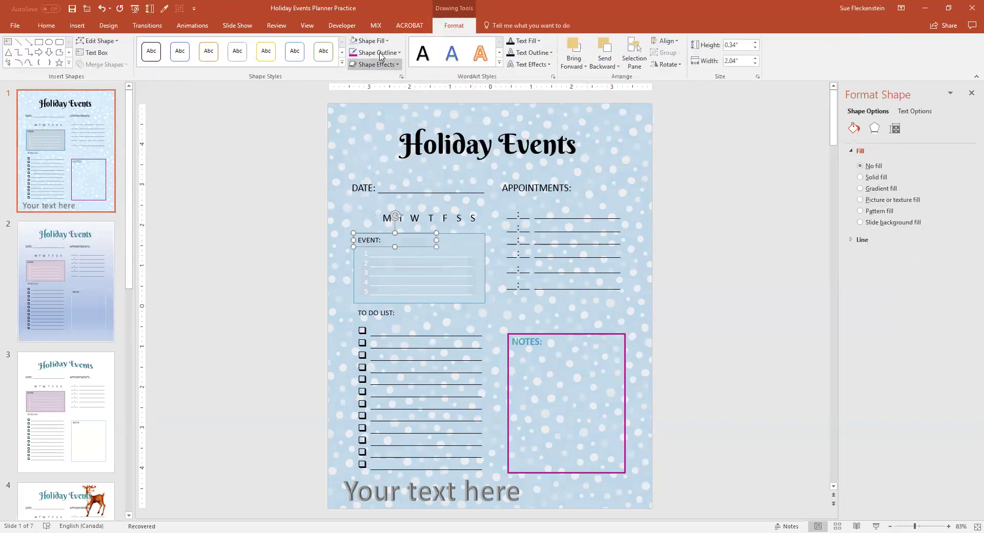
left_click(550, 53)
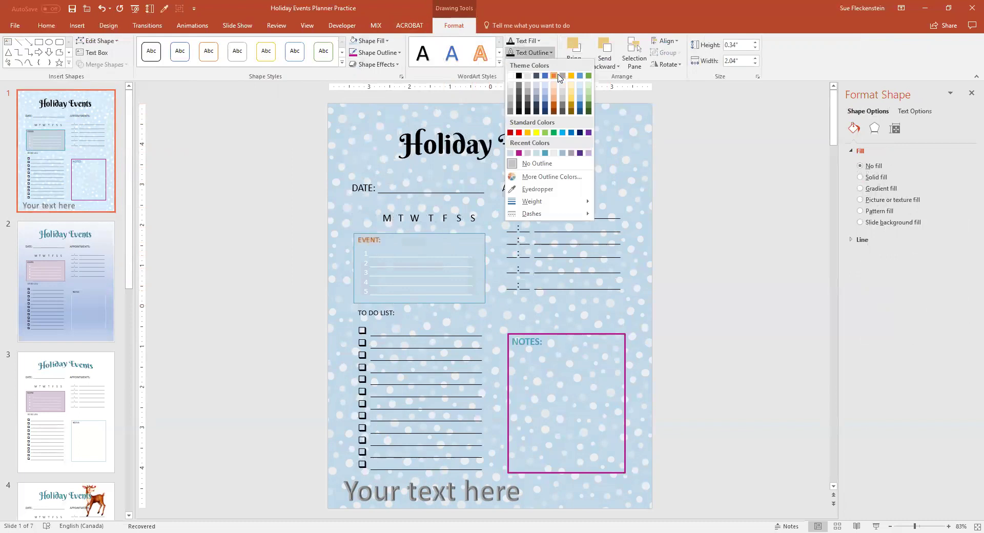
left_click(545, 154)
Step: Return to slide 1 and select the NOTES box
left_click(480, 214)
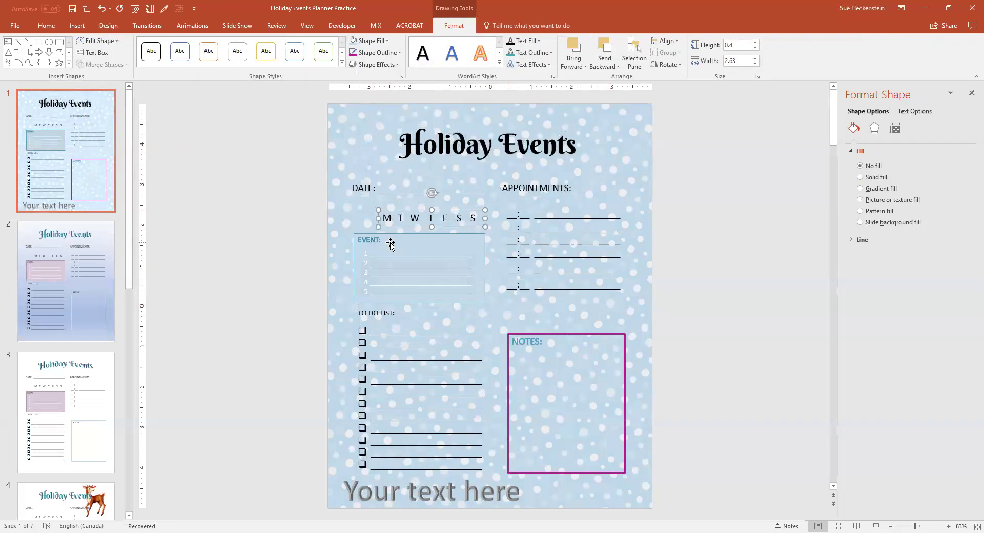
scroll(496, 272, "down", 1)
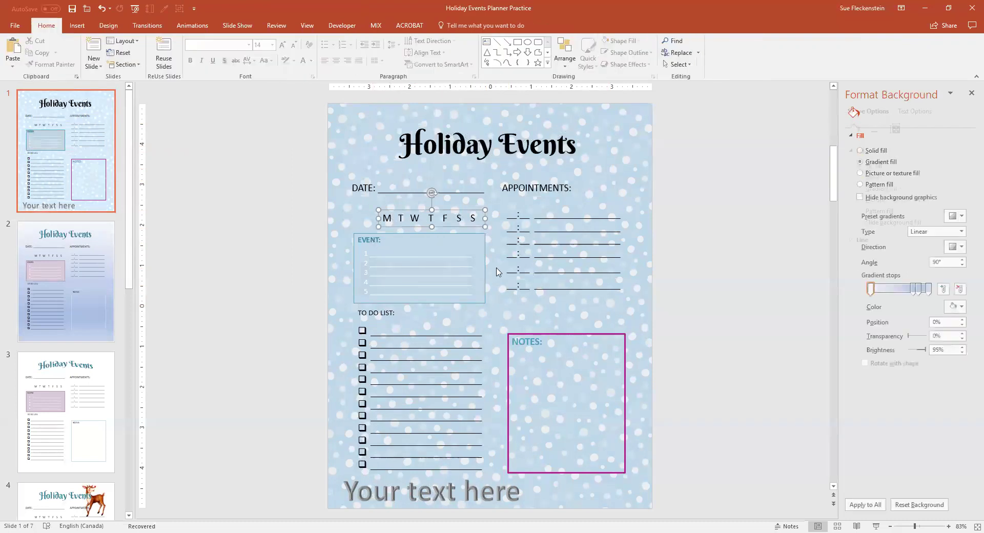
left_click(68, 147)
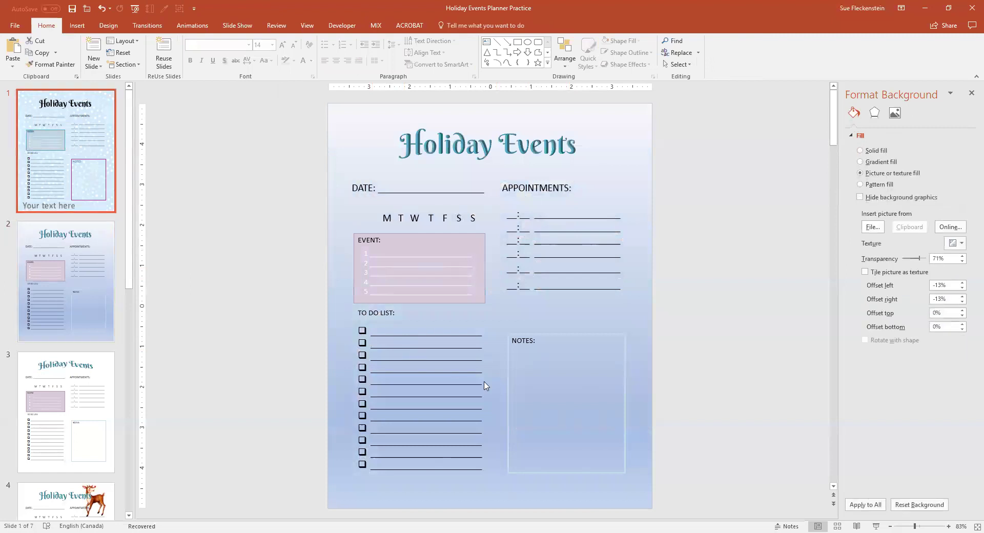
left_click(552, 359)
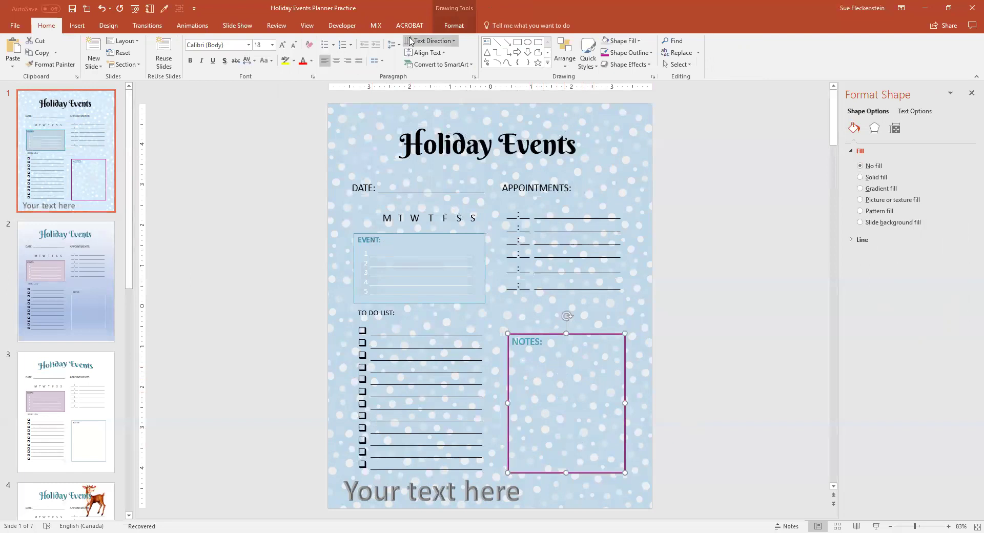
Step: Give the NOTES box a teal fill and teal outline
left_click(441, 27)
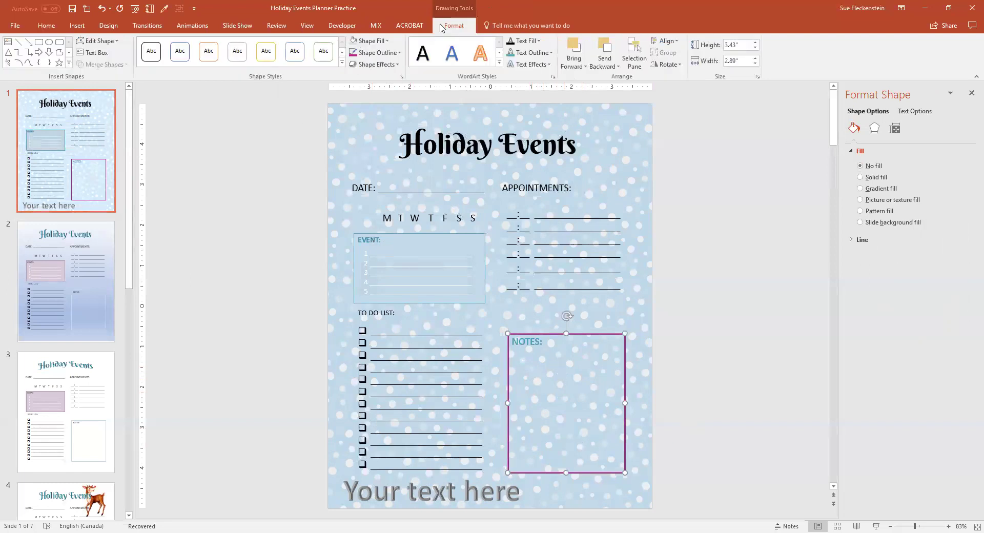
left_click(372, 41)
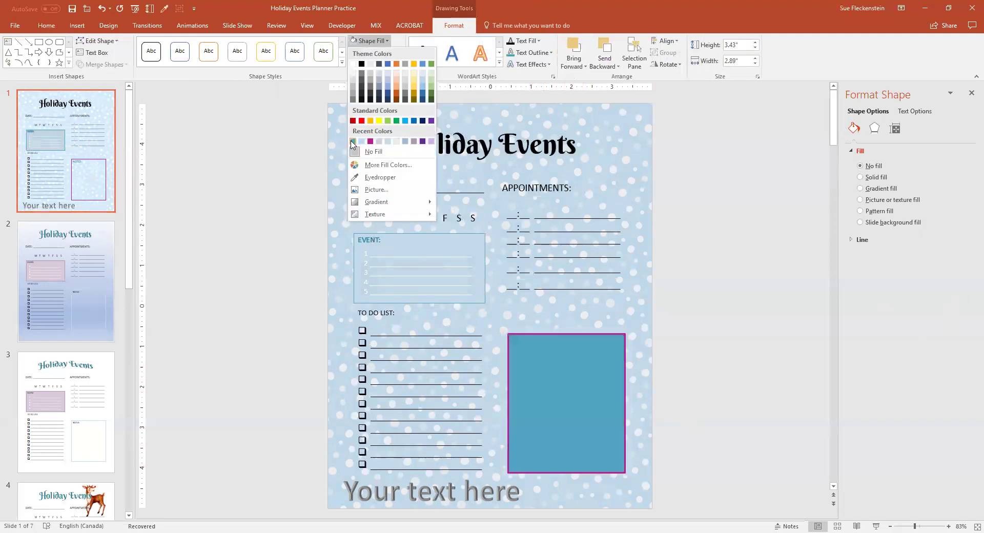
left_click(353, 141)
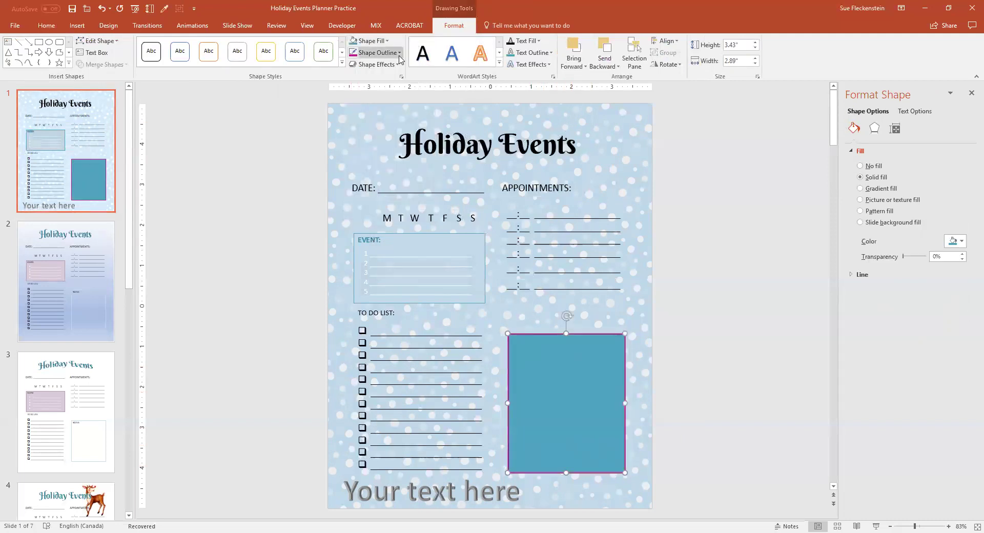
left_click(400, 55)
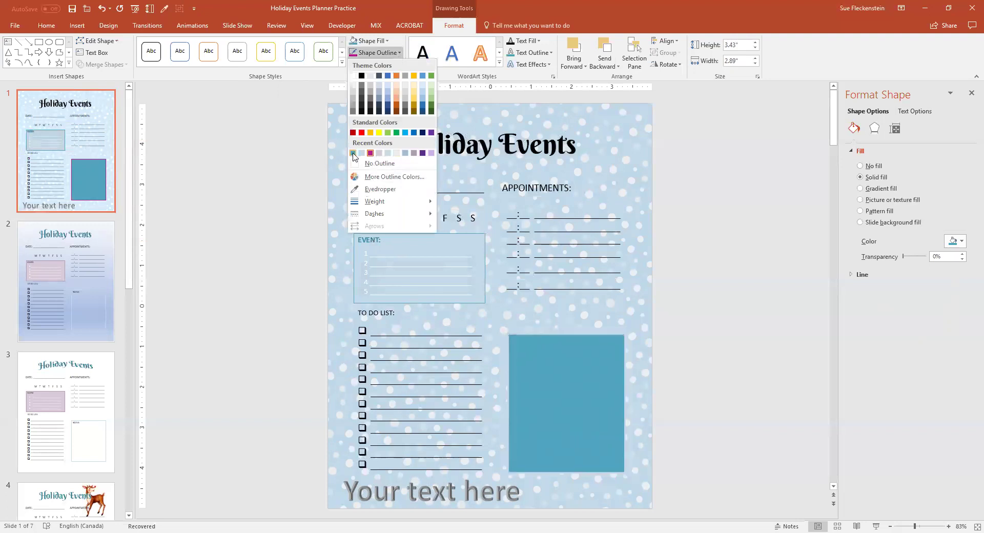
left_click(353, 153)
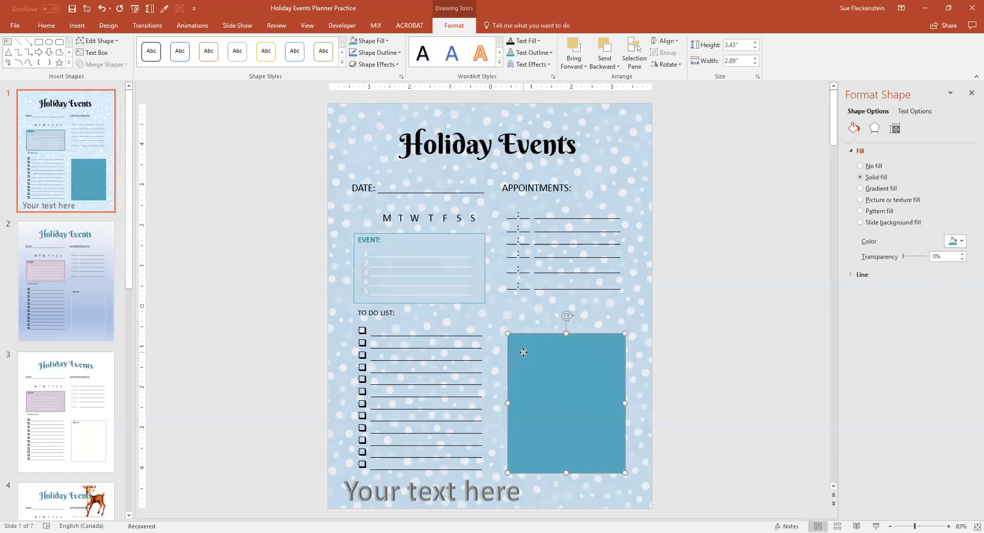
Step: Set the NOTES box fill to No Fill, keeping the teal outline
right_click(523, 352)
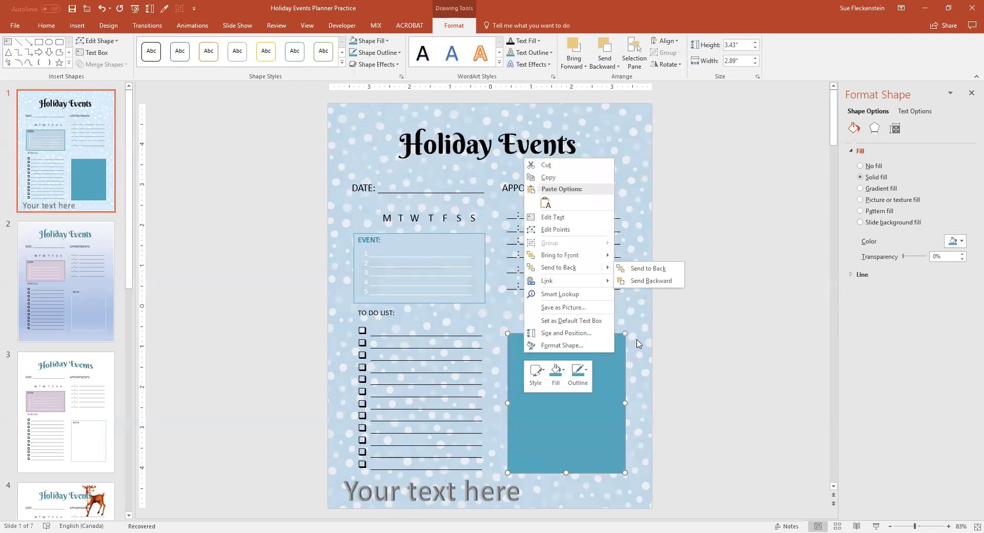
left_click(580, 357)
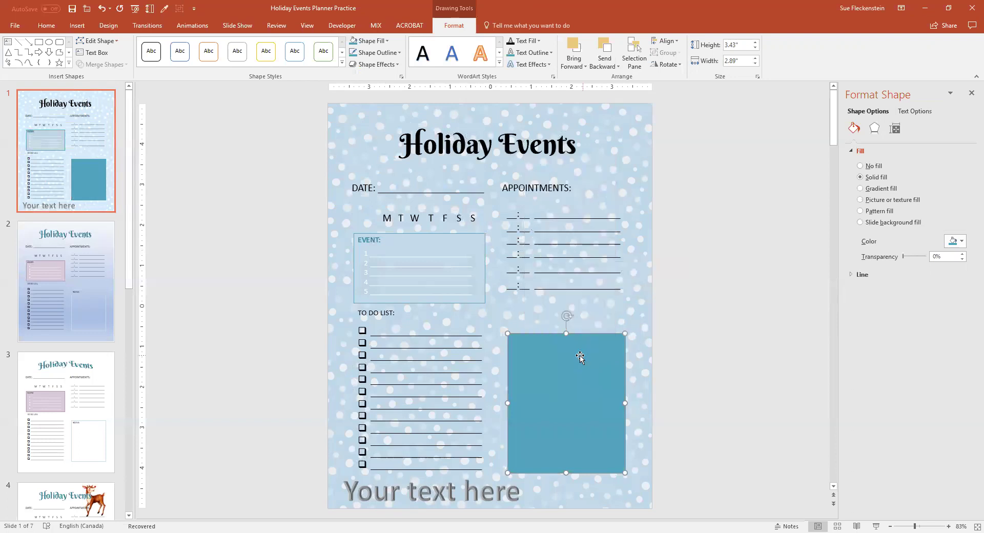
left_click(378, 41)
left_click(370, 150)
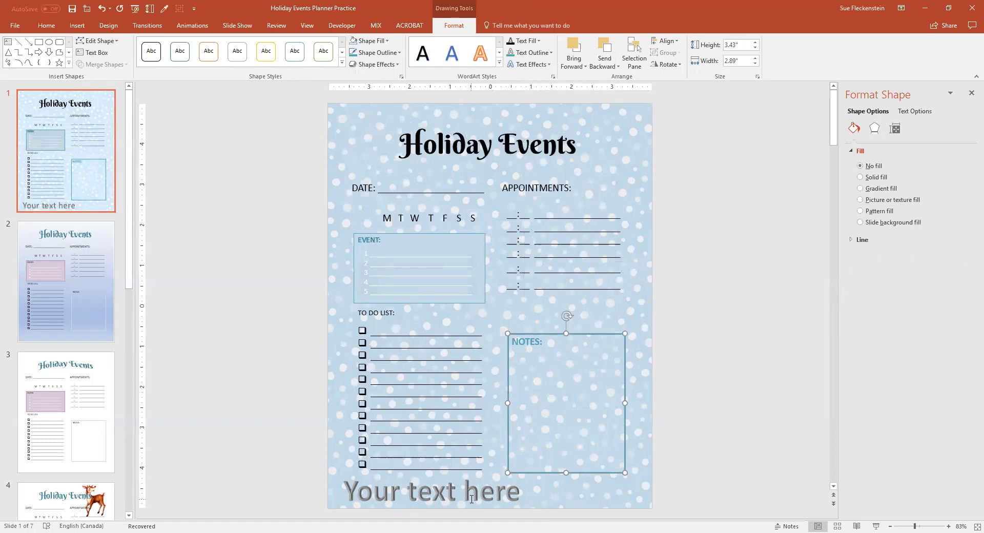
Step: Delete the 'Your text here' footer and add a 'URL Here' text box along the bottom
left_click(444, 493)
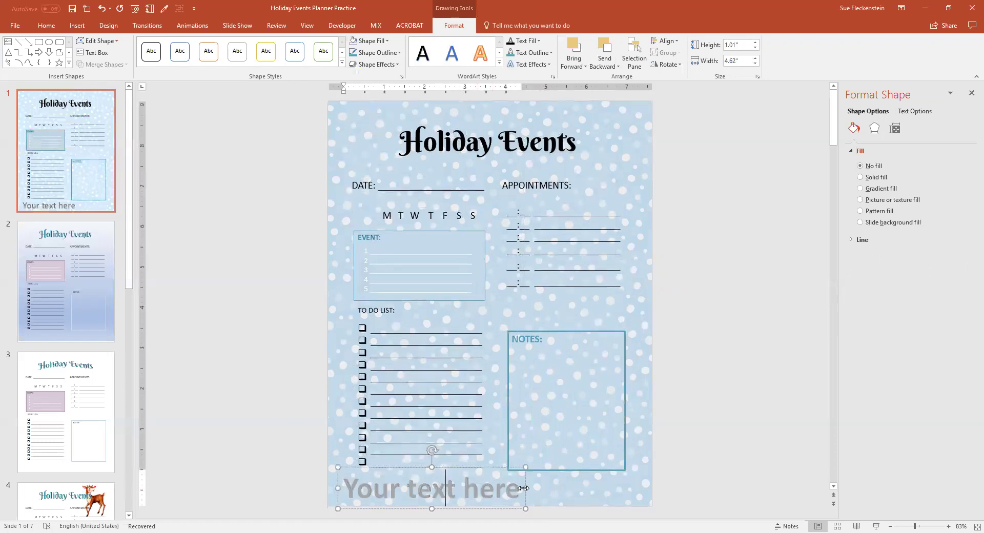
left_click(484, 511)
key("Delete")
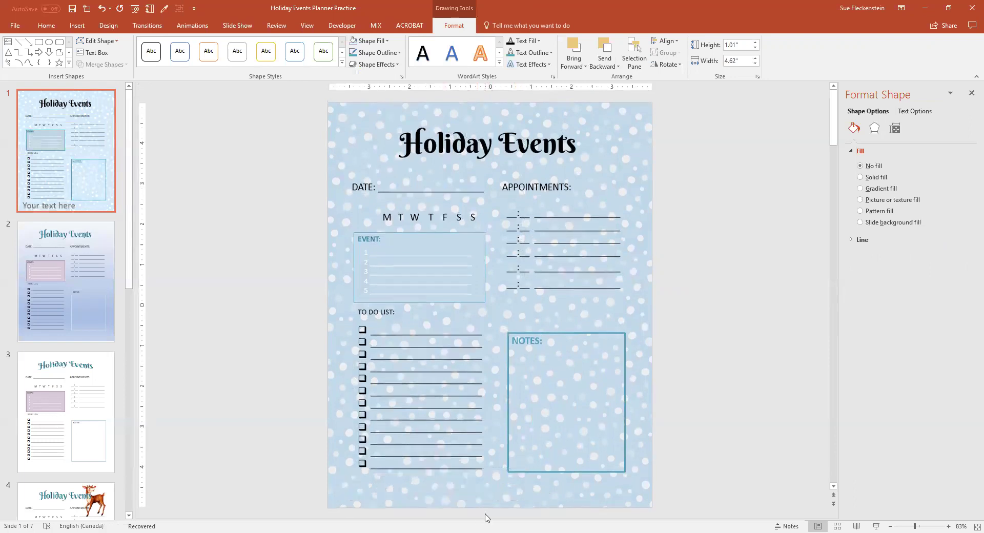
left_click(78, 25)
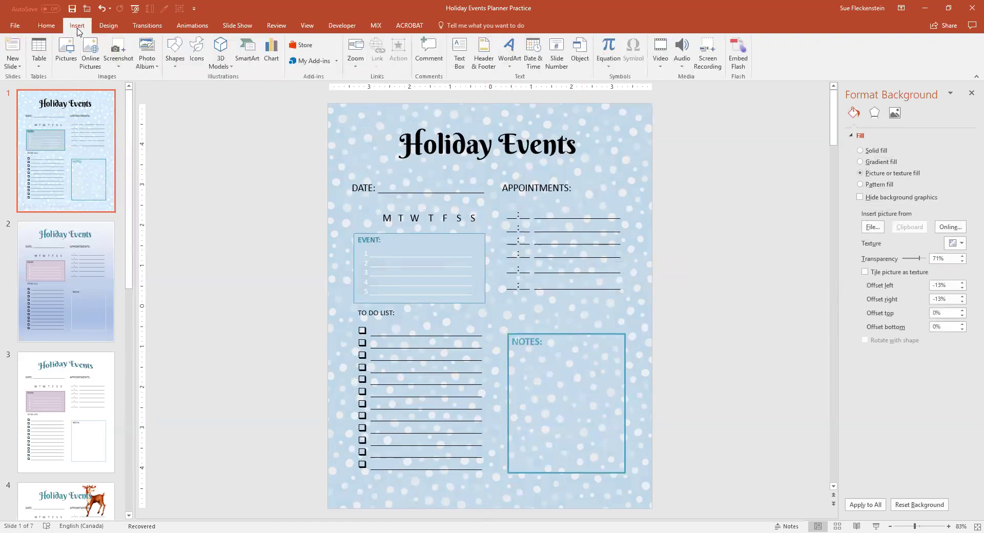
left_click(459, 53)
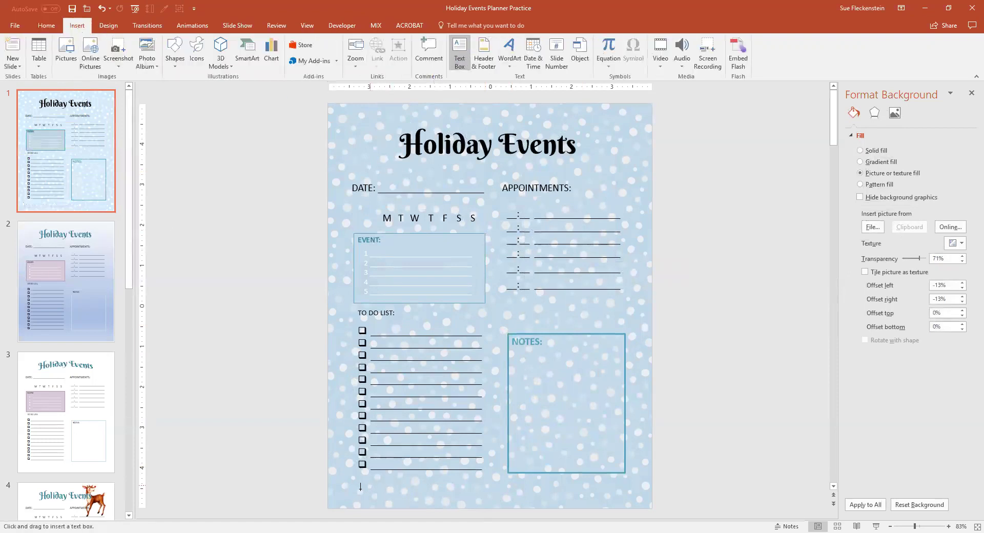
left_click_drag(361, 487, 475, 497)
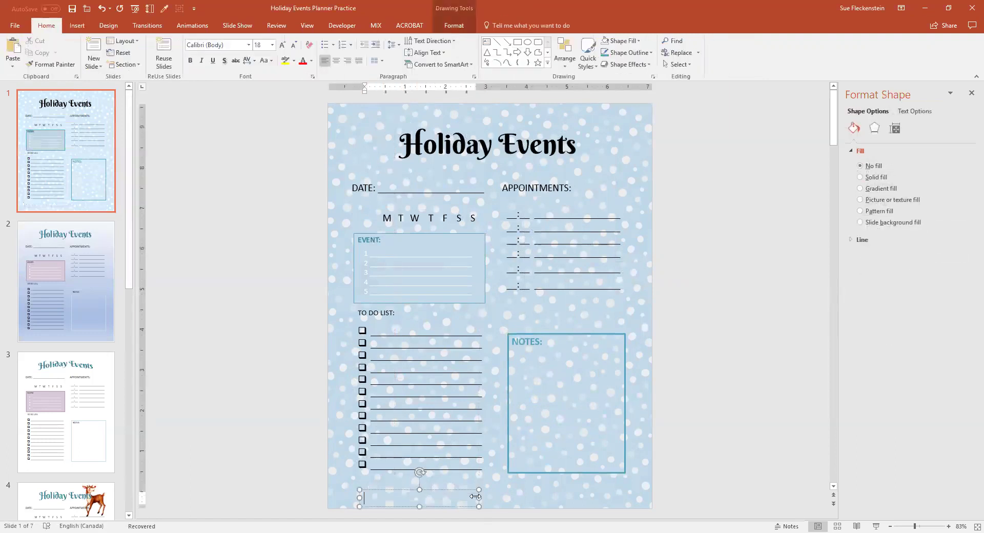
type("URL Here")
mouse_move(458, 496)
left_mouse_down()
mouse_move(463, 490)
mouse_move(438, 503)
mouse_move(432, 493)
mouse_move(476, 500)
mouse_move(453, 492)
left_mouse_up()
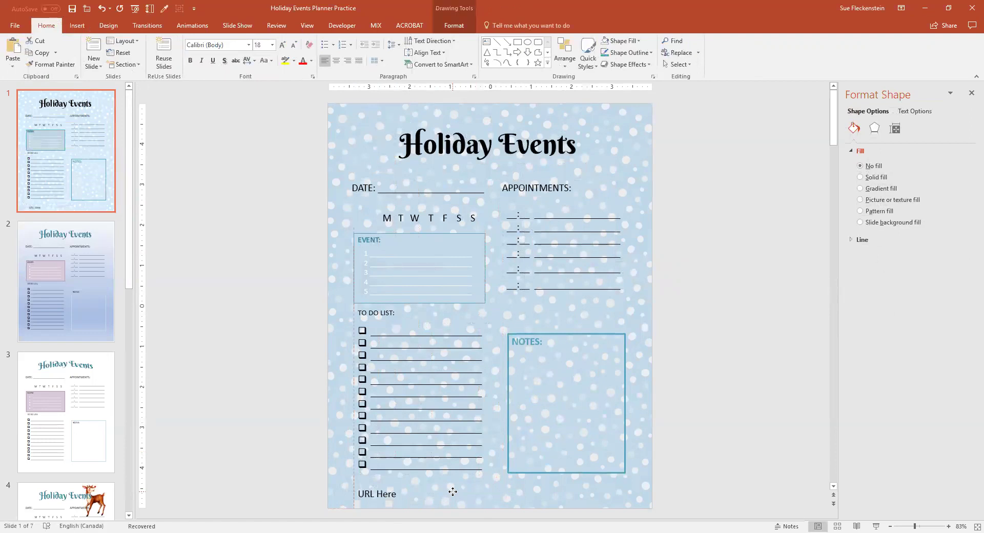
Step: Set the 'URL Here' text font to Adobe Gothic Std B
left_click(393, 494)
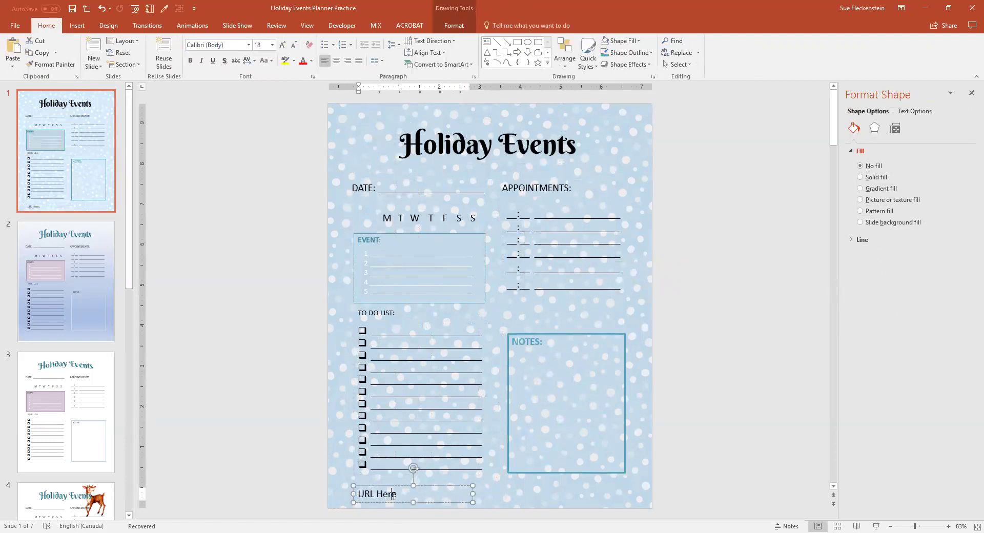
triple_click(381, 493)
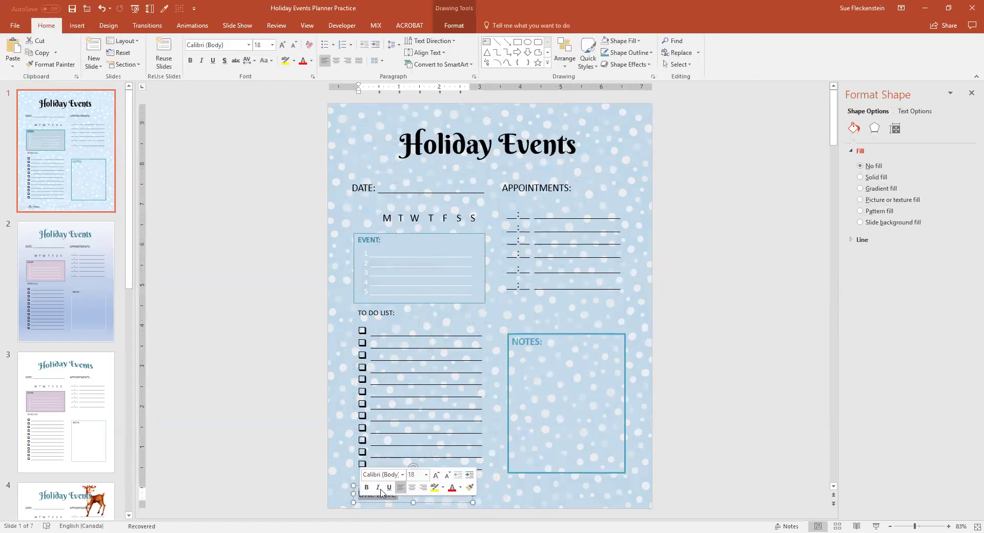
left_click(404, 477)
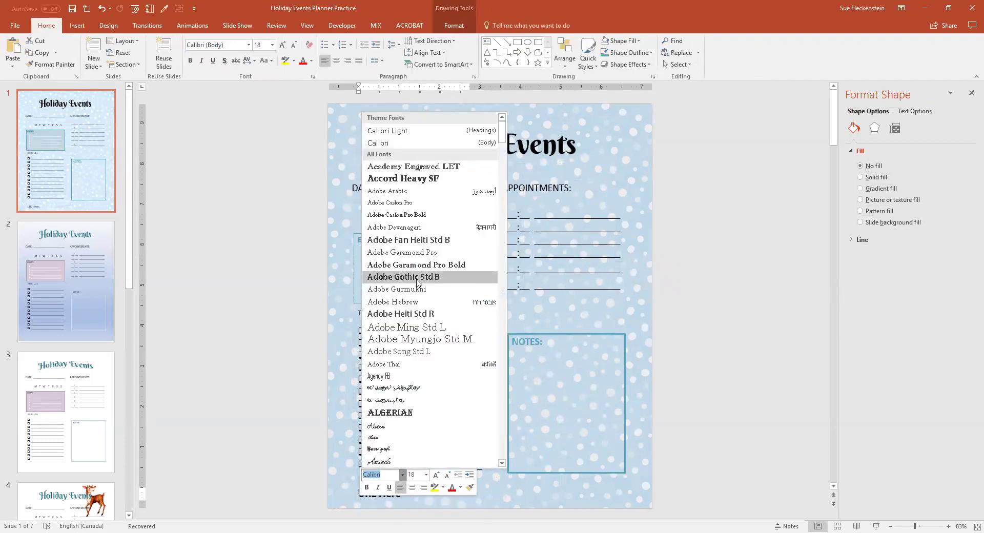
left_click(417, 278)
left_click(498, 493)
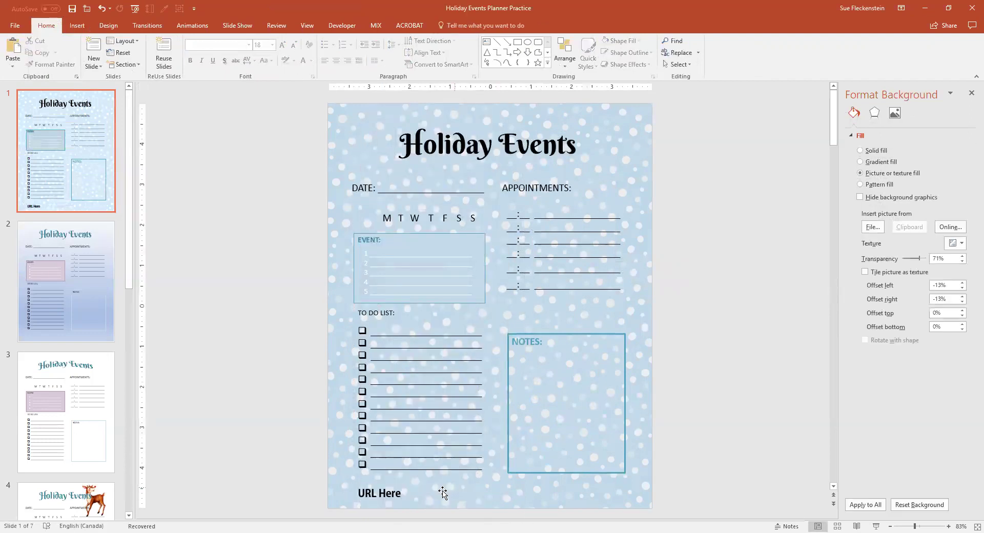